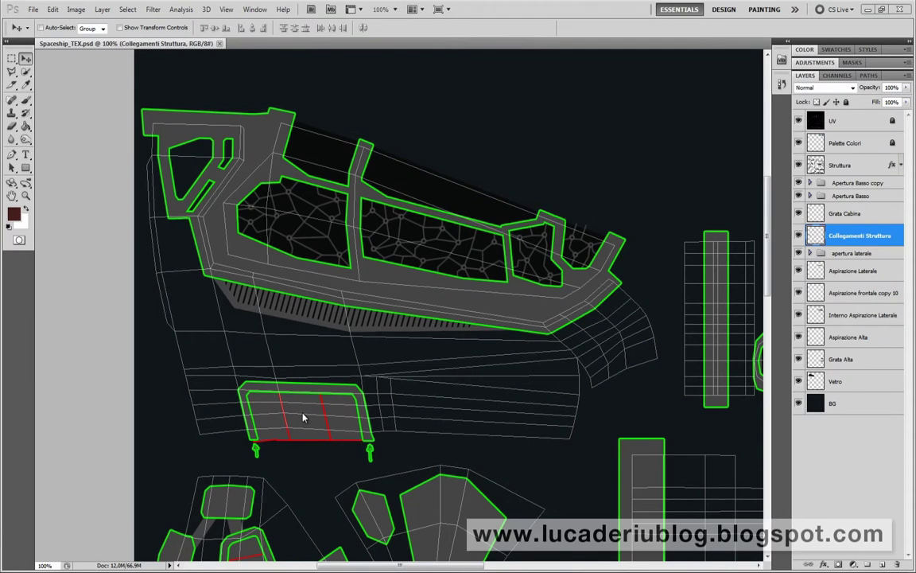
Step: Zoom to 300% on the small grey hatch panel with red divider lines
key(ctrl+plus)
key(ctrl+plus)
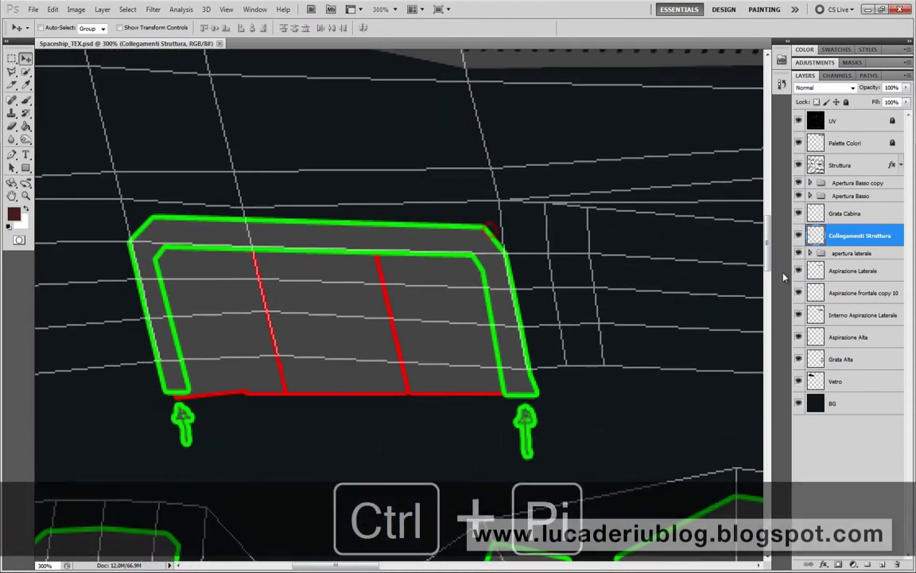
Step: In Apertura Basso, hide Layer 3's green stroke and the three Layer 1 layers' red strokes
click(810, 196)
click(800, 213)
click(800, 213)
click(829, 230)
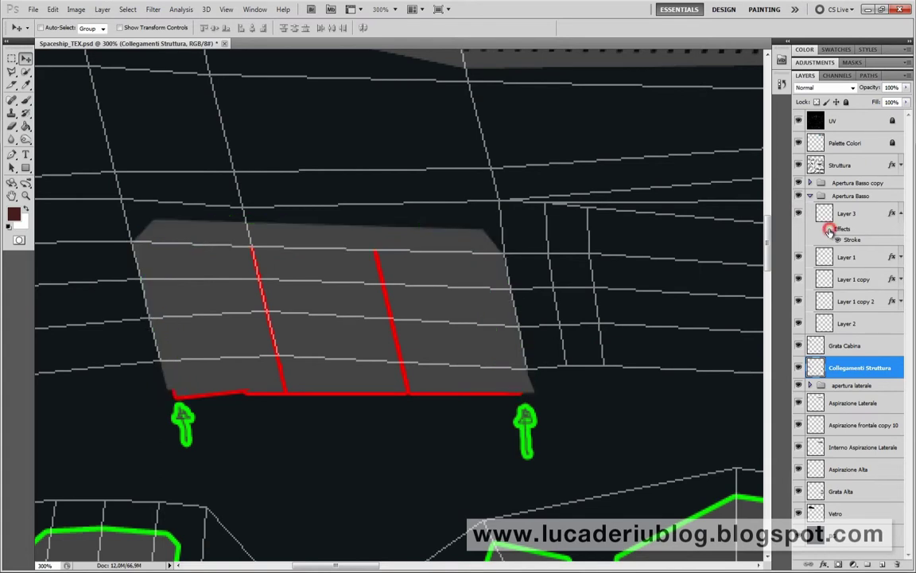
click(902, 257)
click(901, 300)
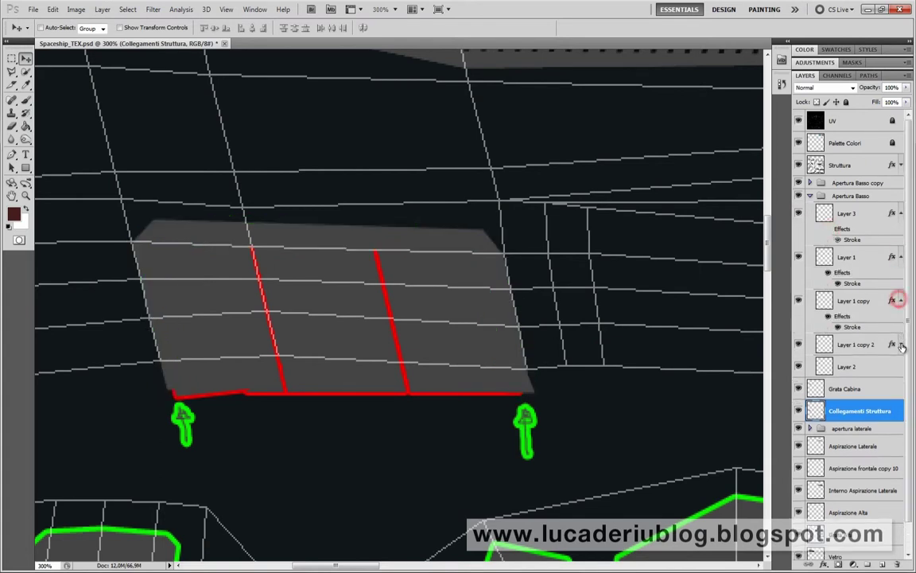
click(901, 345)
click(829, 359)
click(828, 316)
click(828, 272)
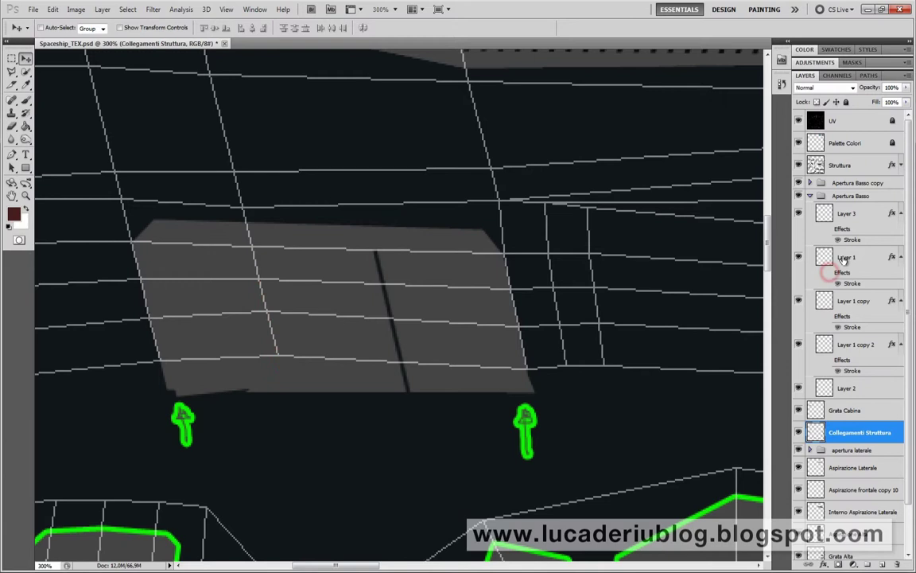
Step: Rename the three Layer 1 divider layers to A, S and D, and check each line
double_click(846, 256)
double_click(851, 300)
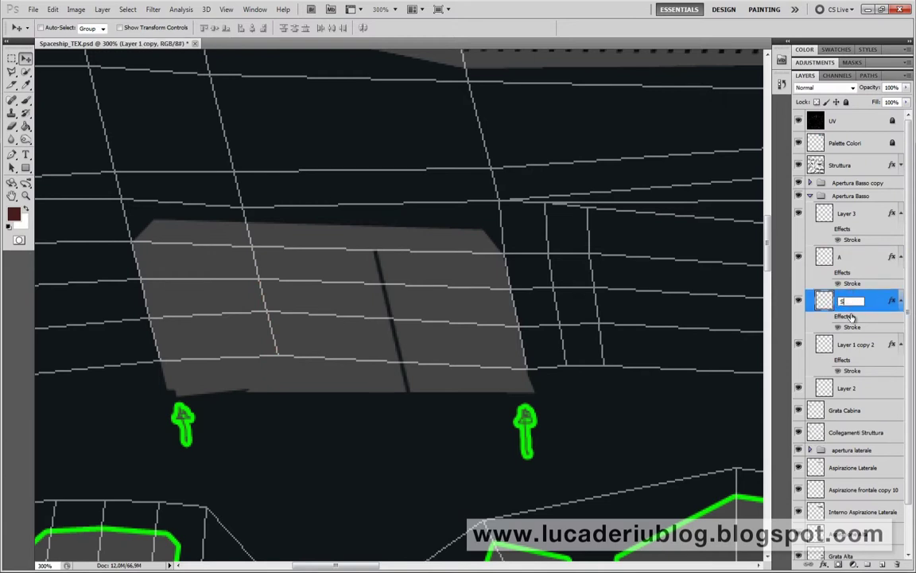
click(851, 344)
click(848, 260)
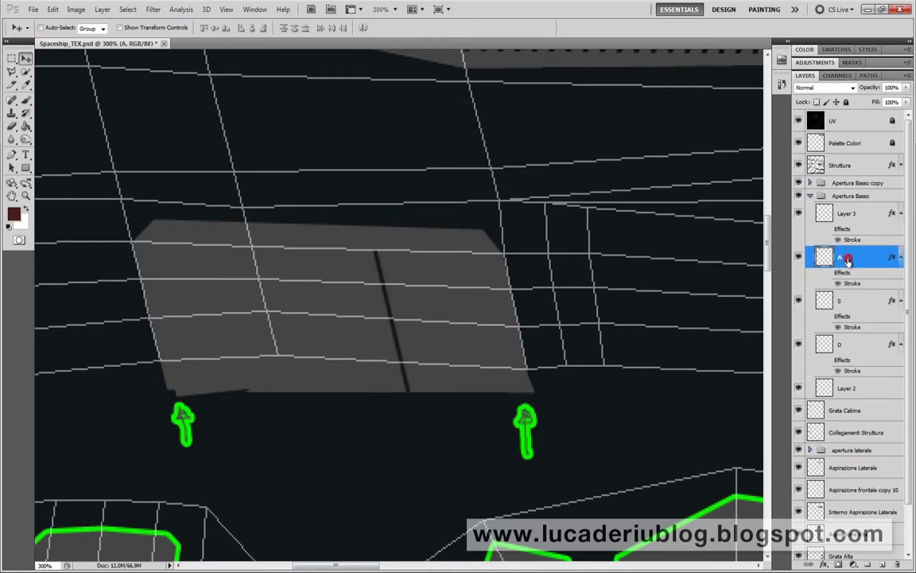
click(799, 258)
click(799, 258)
click(800, 300)
click(799, 300)
click(800, 343)
click(799, 344)
click(842, 344)
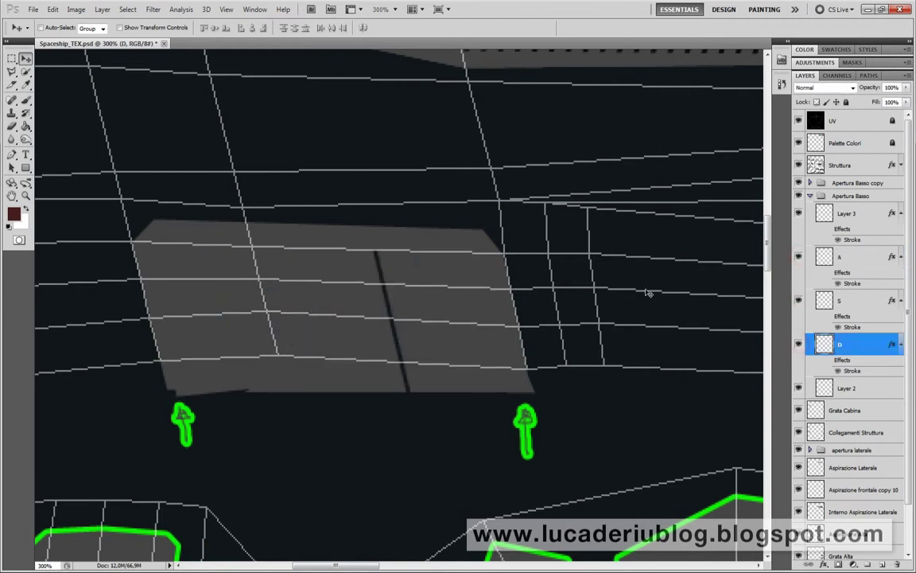
click(863, 300)
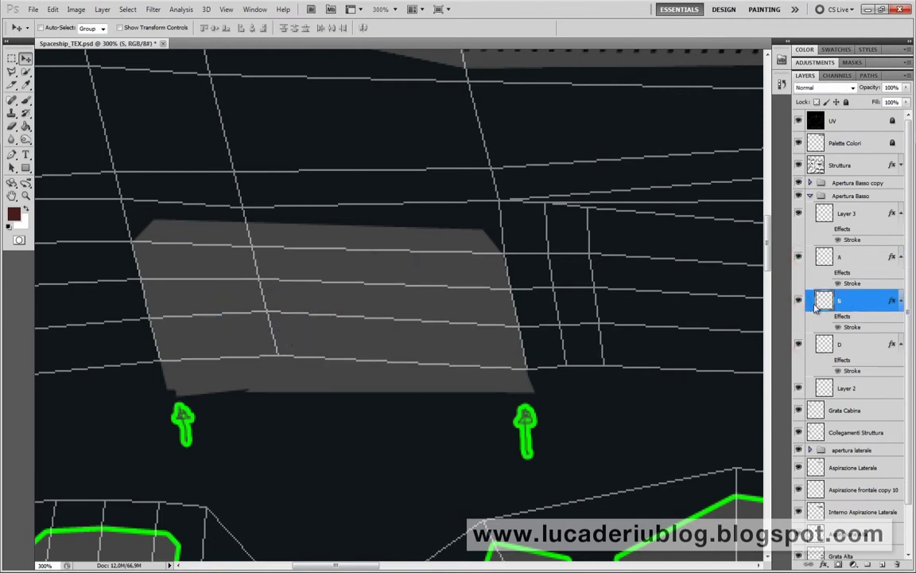
Step: Collapse the effects lists and duplicate layers A, S and D together
mouse_move(846, 265)
mouse_down()
mouse_move(866, 312)
mouse_move(871, 268)
mouse_up()
click(891, 278)
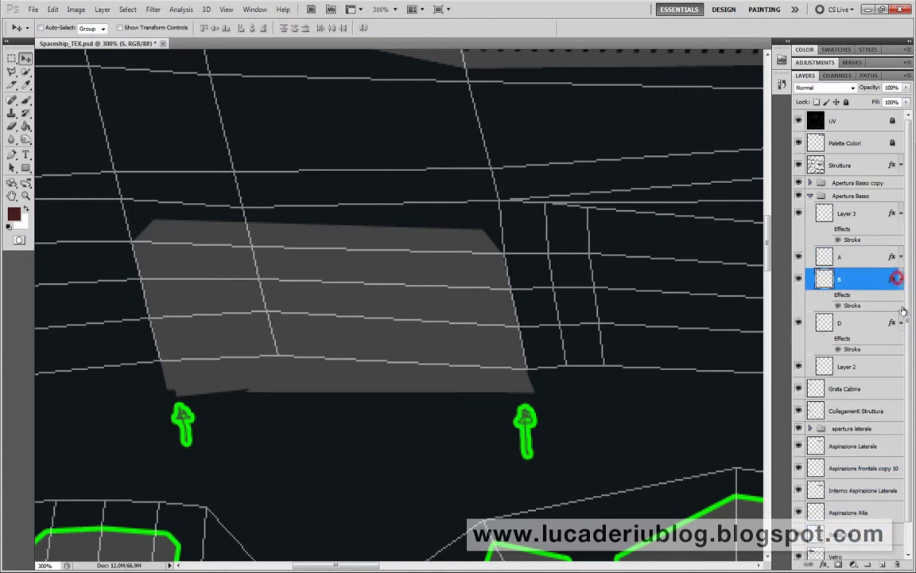
click(902, 327)
click(902, 279)
ctrl+click(883, 257)
ctrl+click(901, 301)
drag(901, 300, 883, 565)
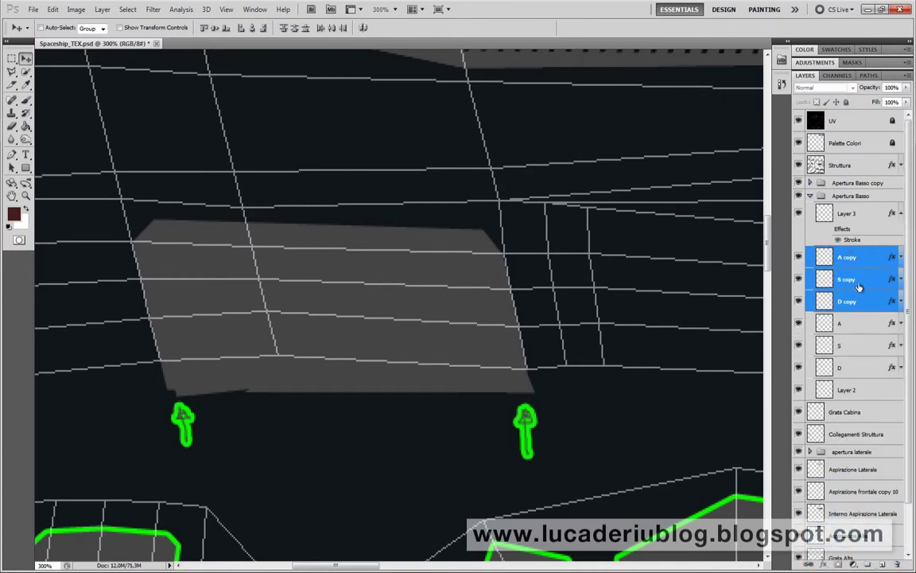
Step: Move D copy, S copy and A copy each below its original layer
click(858, 300)
drag(859, 301, 858, 375)
drag(857, 281, 858, 327)
drag(857, 262, 863, 294)
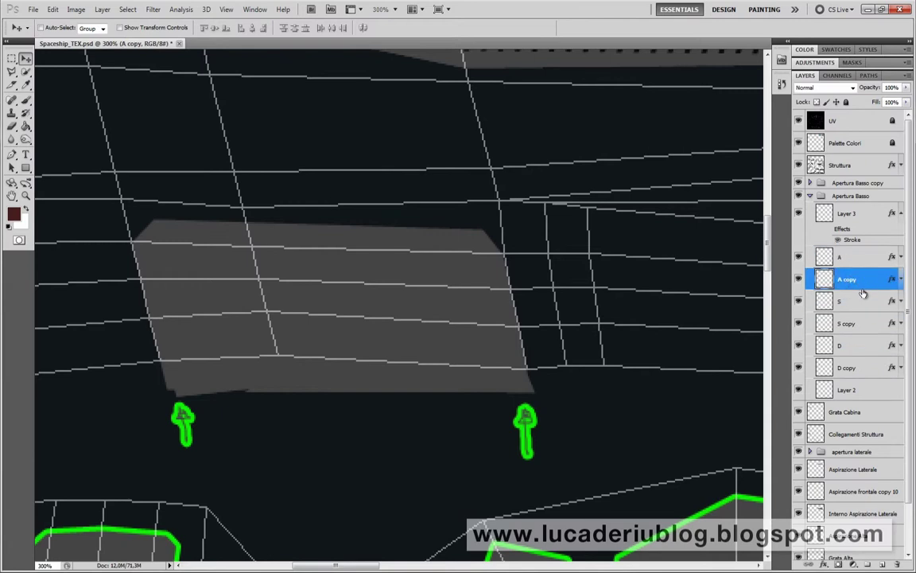
Step: Darken A copy, S copy and D copy to black with Lightness -100
key(ctrl+u)
drag(739, 300, 670, 321)
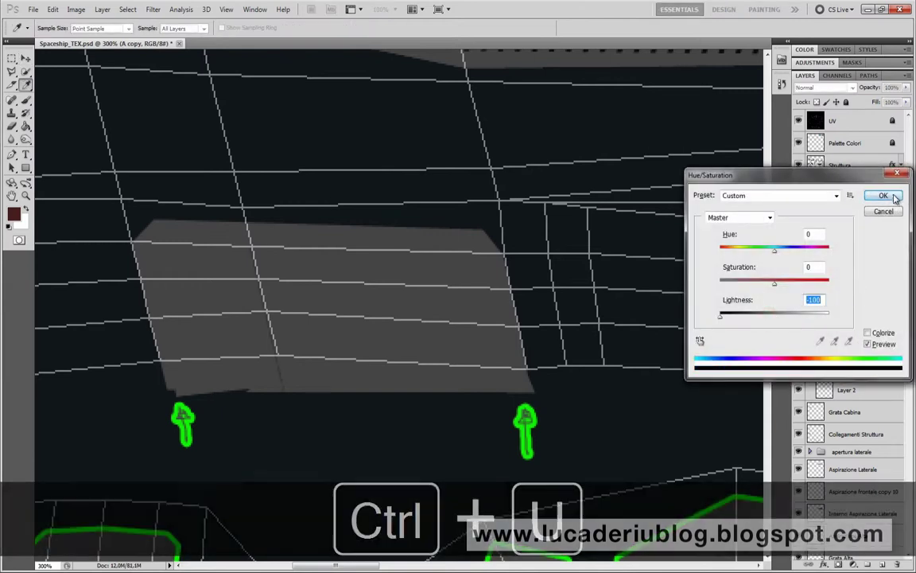
click(883, 195)
click(855, 322)
key(ctrl+u)
drag(774, 315, 682, 320)
click(883, 196)
click(850, 367)
key(ctrl+u)
click(883, 196)
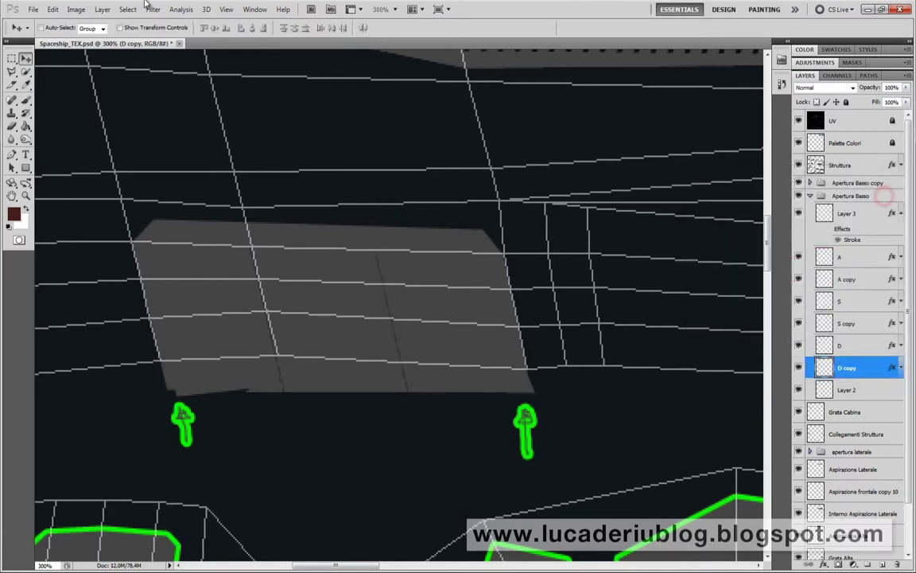
Step: Apply a Gaussian Blur of radius 3 to D copy
click(152, 9)
click(298, 154)
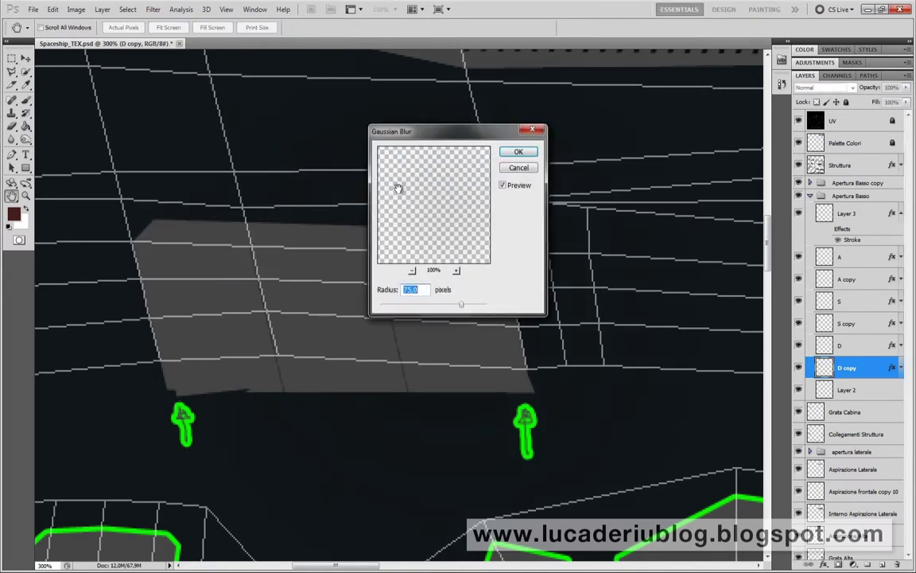
drag(437, 130, 620, 123)
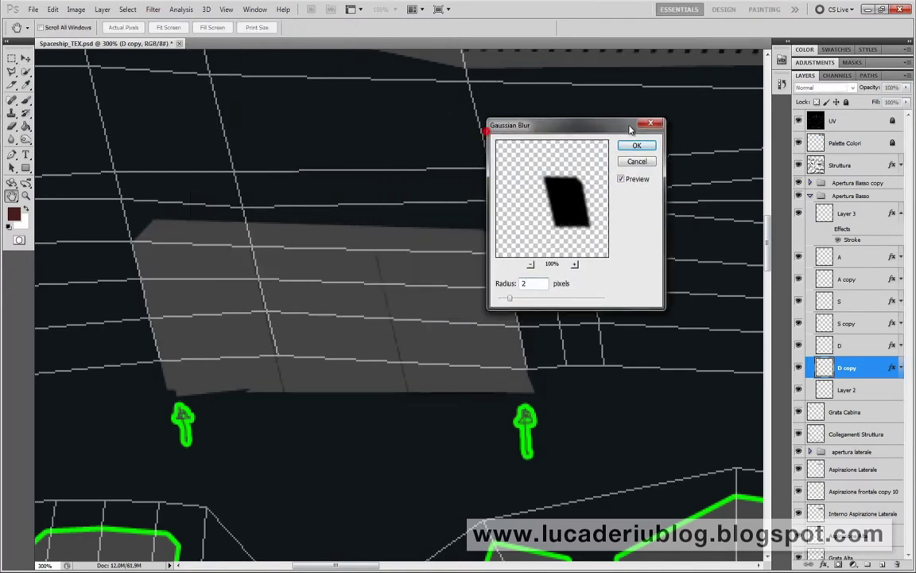
drag(573, 288, 585, 287)
click(700, 147)
Step: Repeat the same blur on S copy, A copy and Layer 3
click(848, 321)
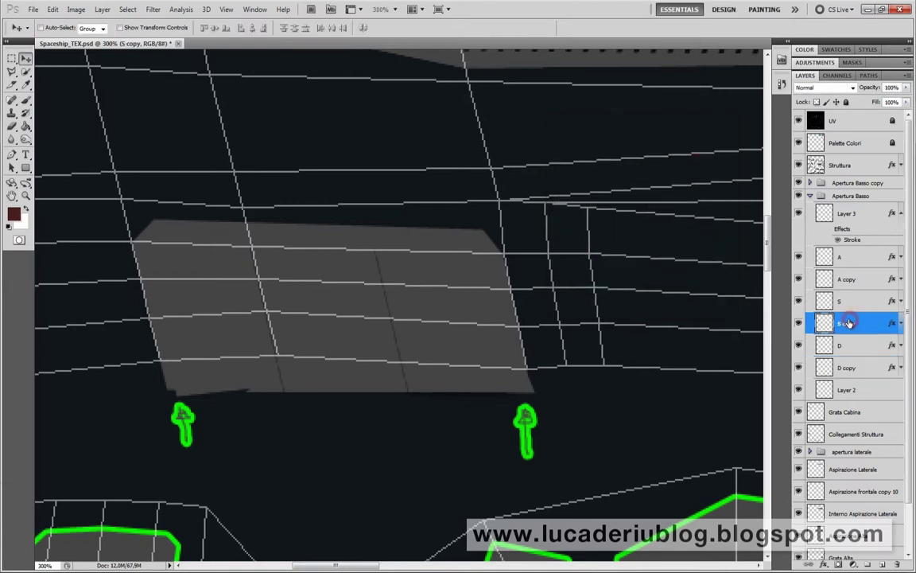
key(ctrl+f)
click(847, 279)
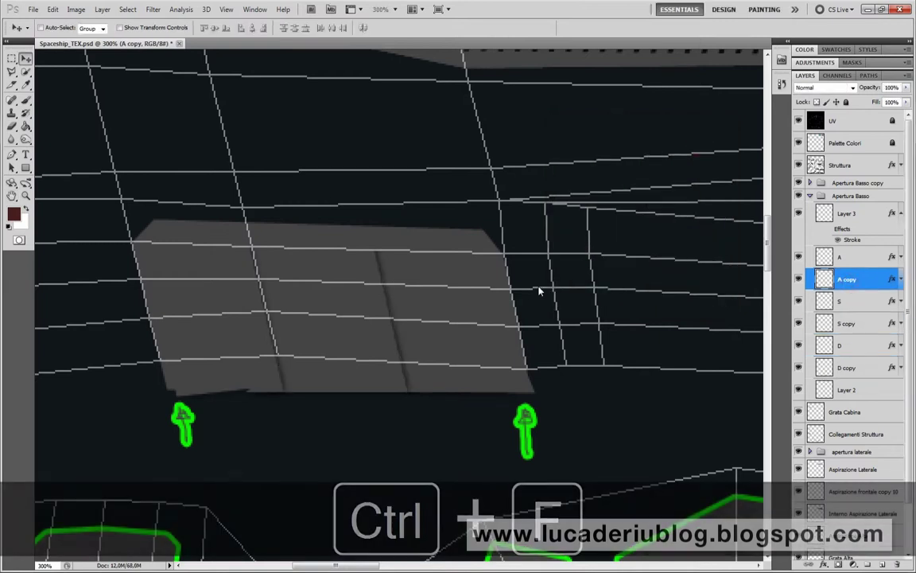
click(859, 323)
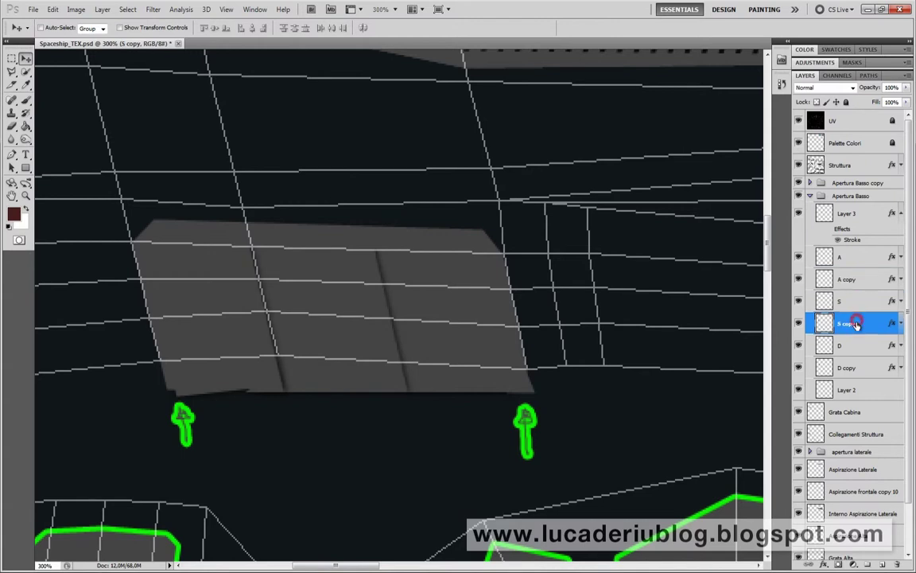
click(851, 366)
click(853, 215)
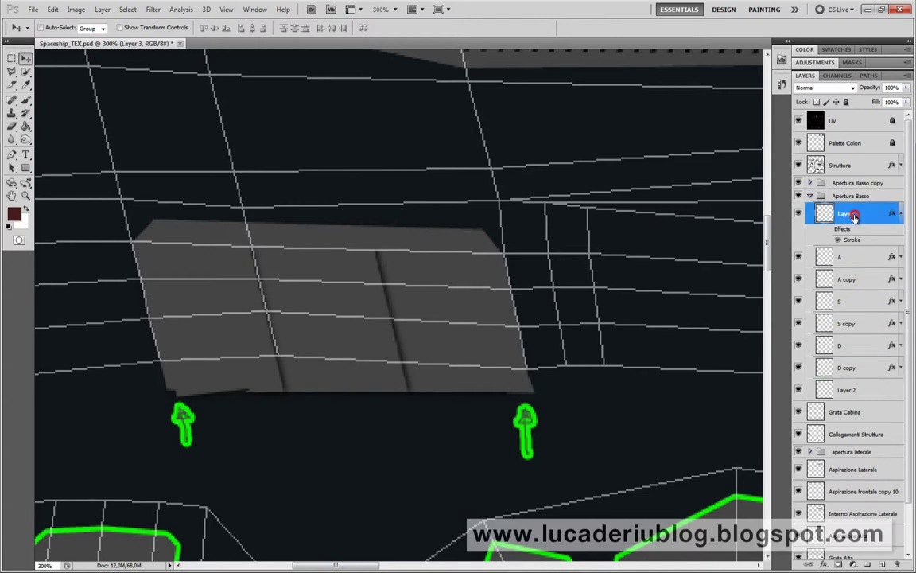
click(799, 214)
click(799, 213)
key(ctrl+f)
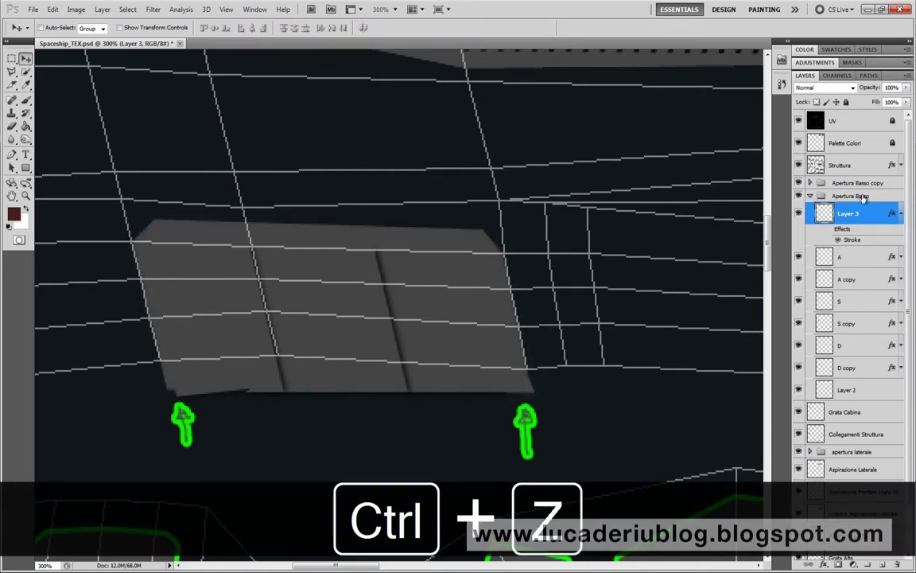
Step: Duplicate Layer 3 below itself, darken the copy to black and blur it
drag(847, 213, 881, 564)
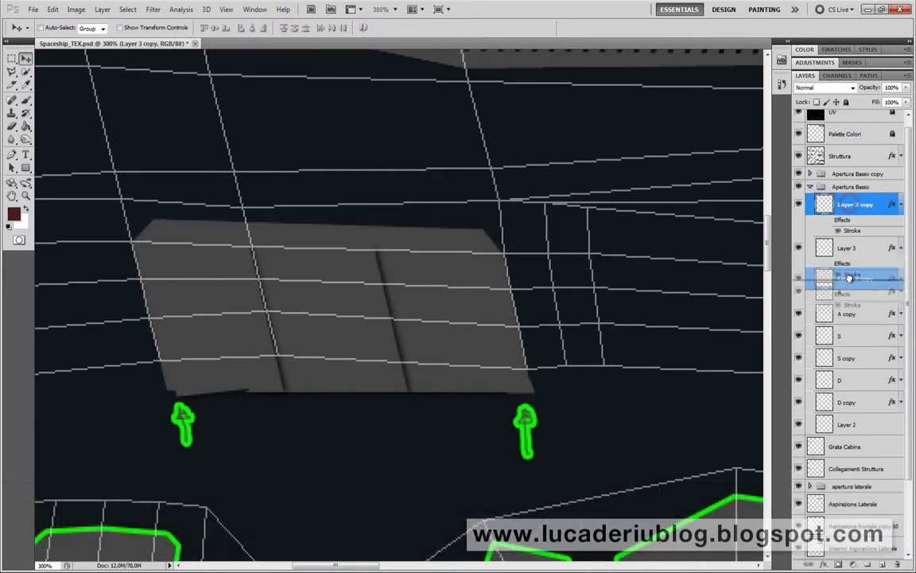
drag(848, 205, 848, 279)
click(901, 239)
key(ctrl+u)
drag(757, 317, 741, 316)
click(872, 199)
key(ctrl+f)
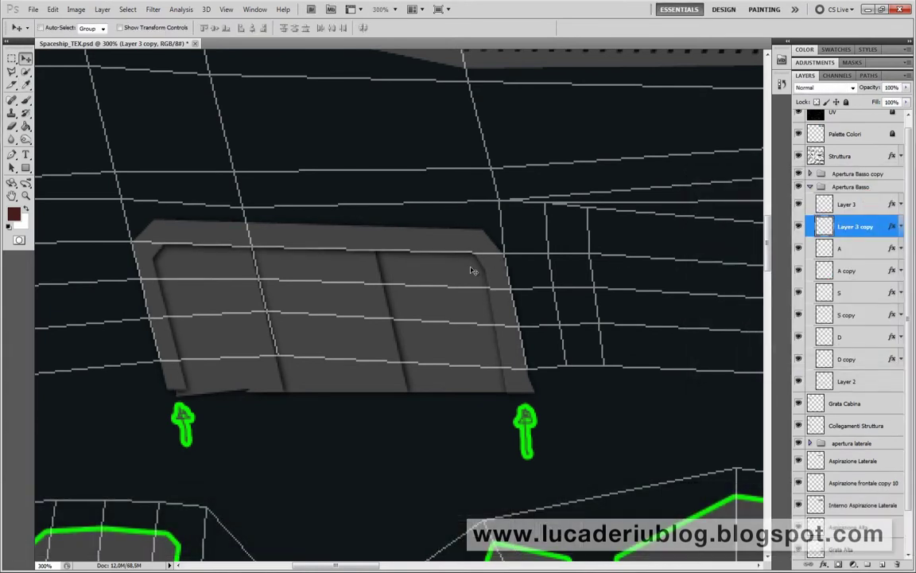
Step: Trim the Layer 3 copy shadow to the panel's inner edge with the Polygonal Lasso, then save
key(l)
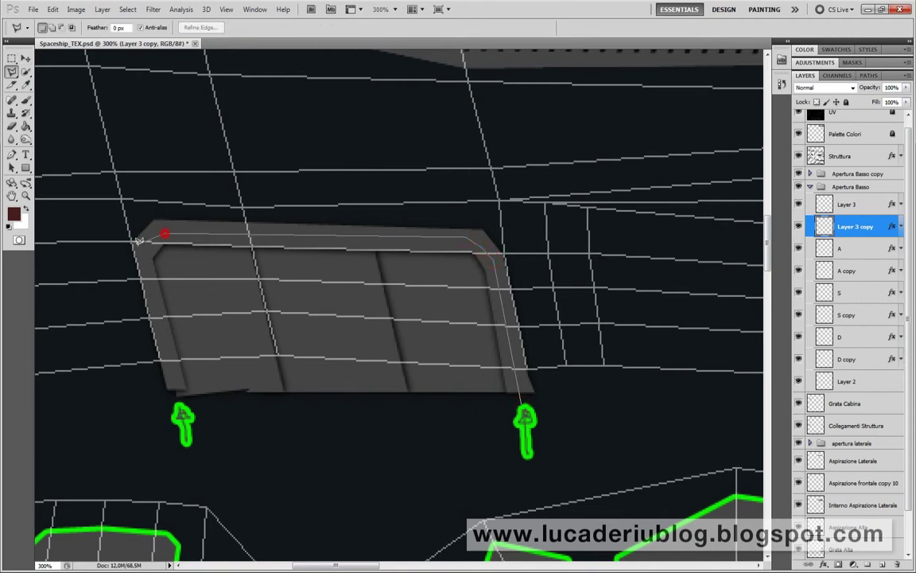
click(183, 406)
click(520, 404)
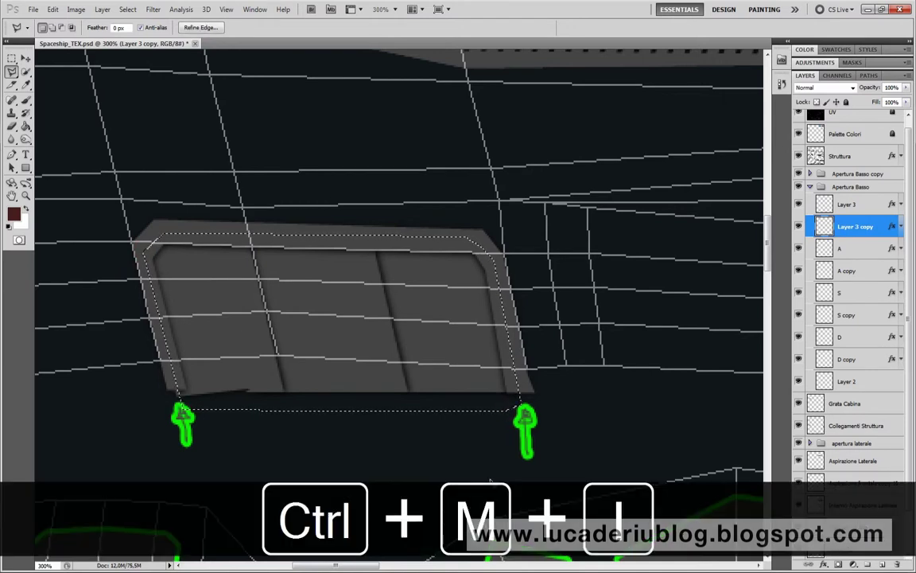
key(ctrl+alt+z)
key(ctrl+d)
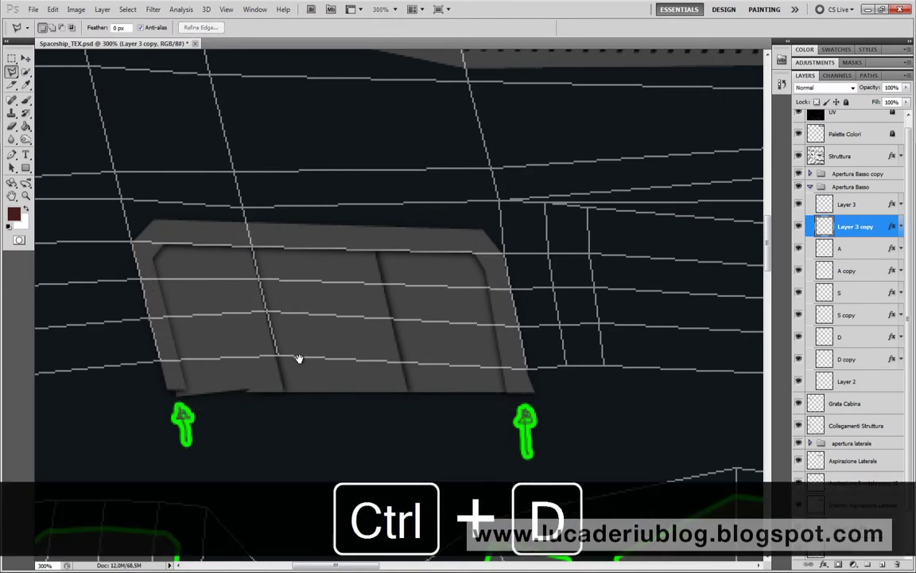
drag(298, 359, 308, 393)
key(ctrl+s)
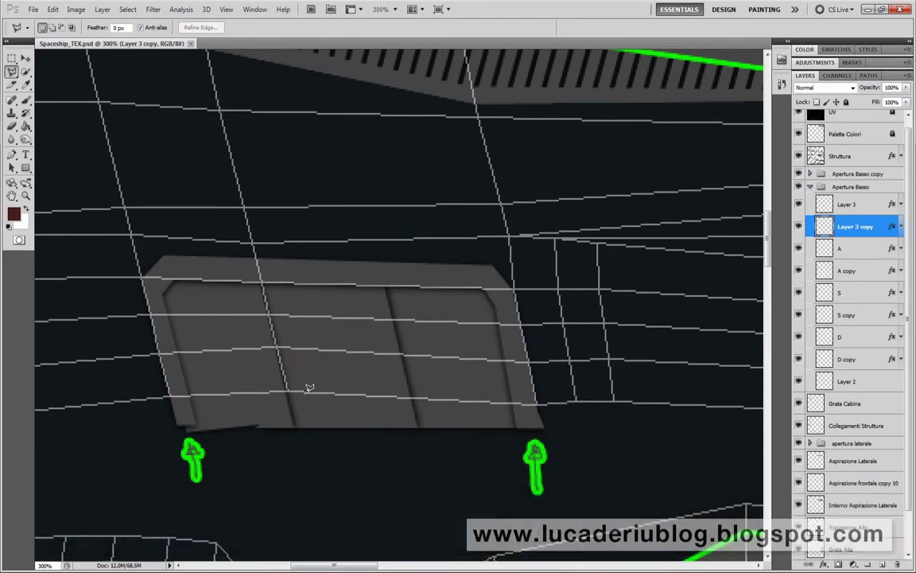
Step: Clear the strip above the arrows on Layer 3, A copy, S copy, D, D copy and Layer 2
click(565, 459)
double_click(170, 459)
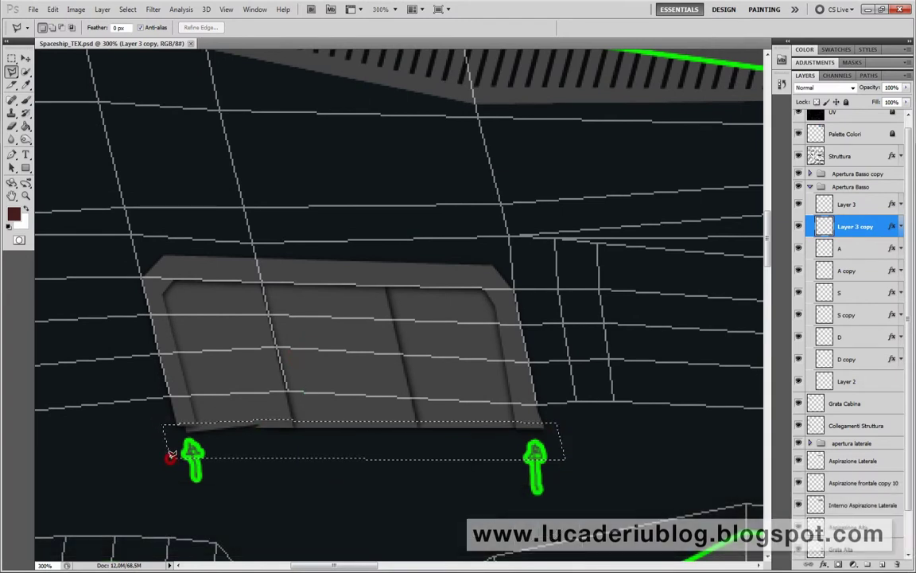
click(860, 205)
click(861, 270)
click(861, 315)
click(861, 335)
click(861, 358)
click(850, 381)
click(798, 382)
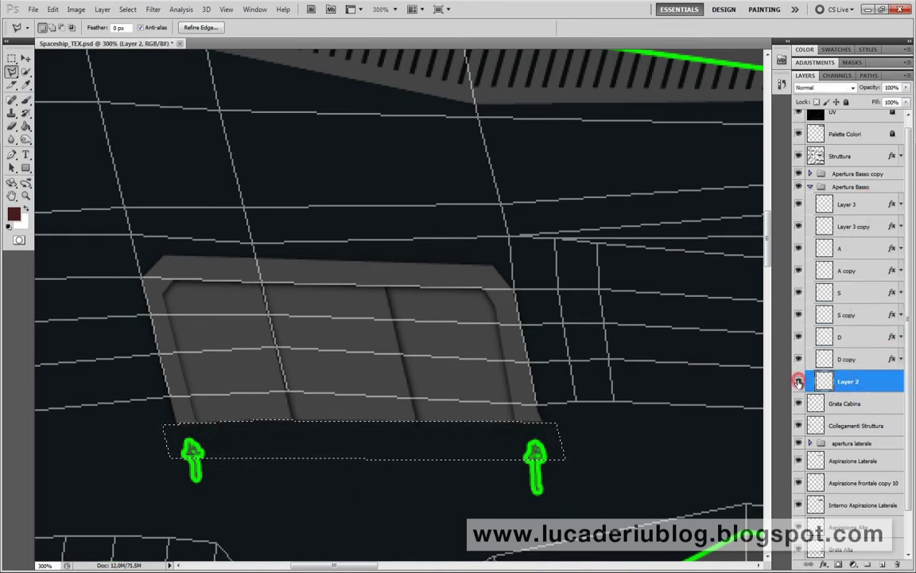
key(ctrl+d)
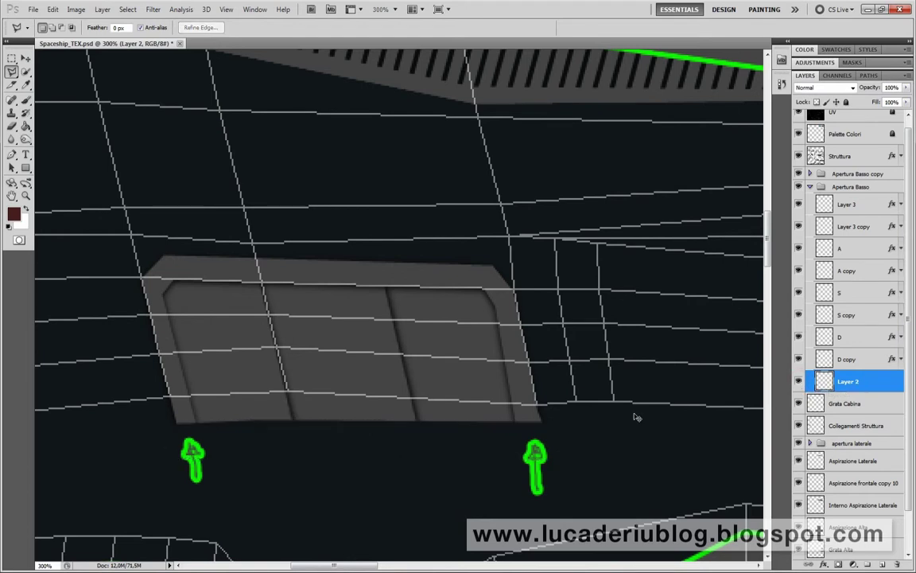
Step: Zoom out, solo Layer 2 to check it, then hide the UV wireframe layer
key(ctrl+minus)
key(ctrl+minus)
key(ctrl+minus)
key(v)
alt+click(799, 382)
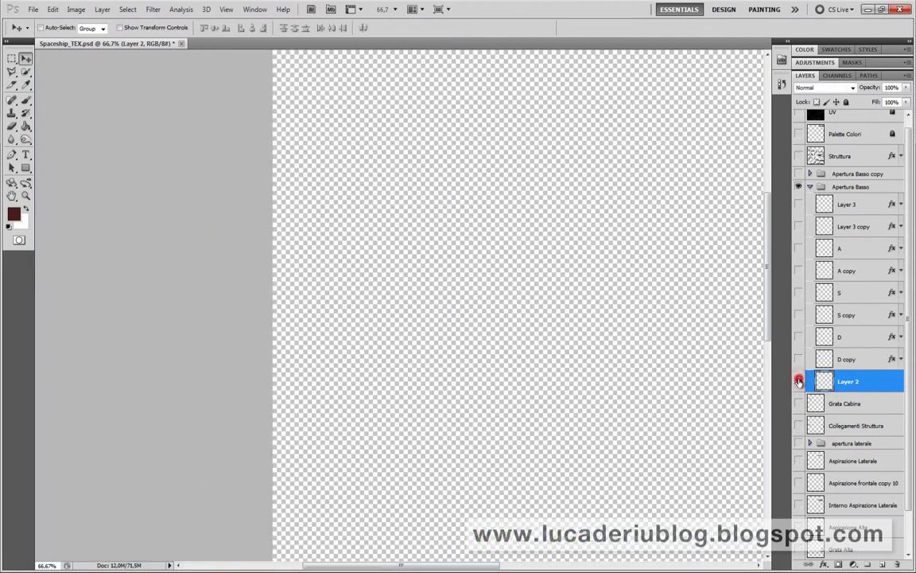
alt+click(799, 382)
alt+click(797, 382)
alt+click(797, 381)
scroll(382, 338, up, 8)
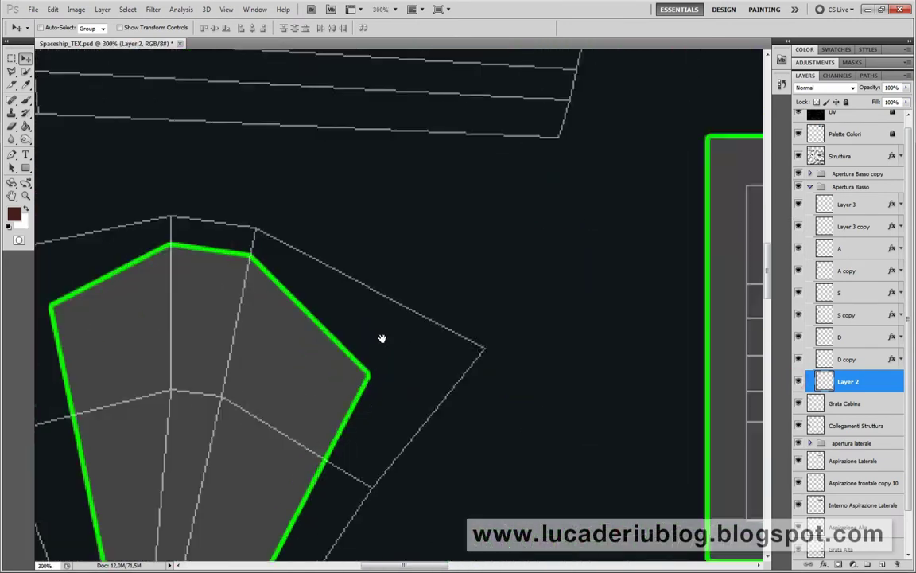
scroll(381, 338, down, 2)
scroll(465, 343, up, 3)
scroll(466, 353, up, 1)
click(799, 113)
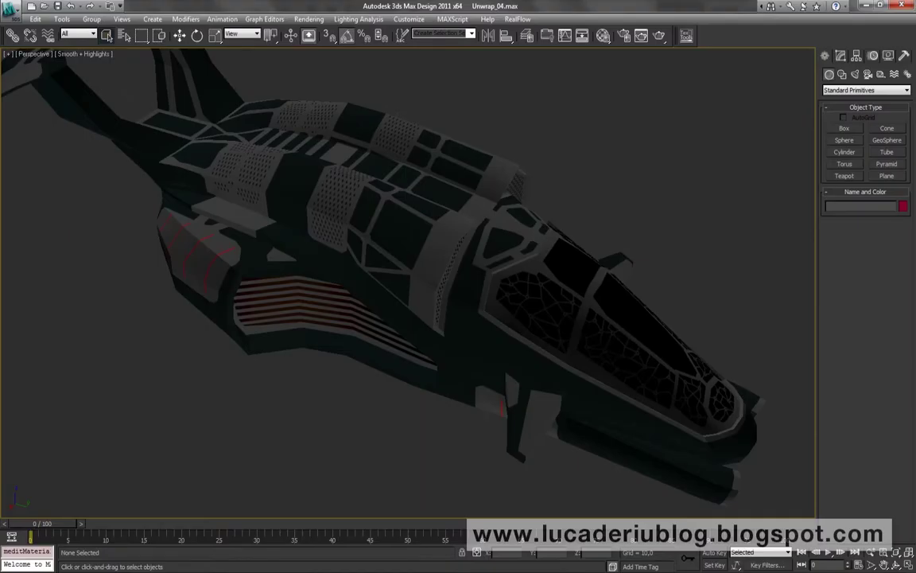
Step: Zoom the Perspective viewport in on the underside hatch, then return to Photoshop
scroll(436, 390, up, 3)
scroll(473, 364, up, 3)
scroll(403, 336, up, 2)
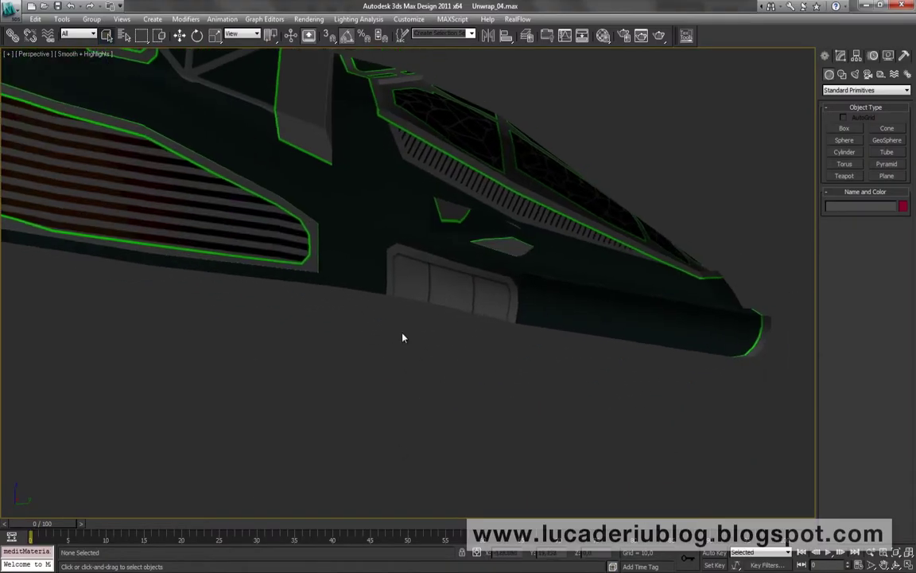
scroll(425, 332, up, 2)
scroll(426, 333, up, 2)
scroll(407, 336, up, 2)
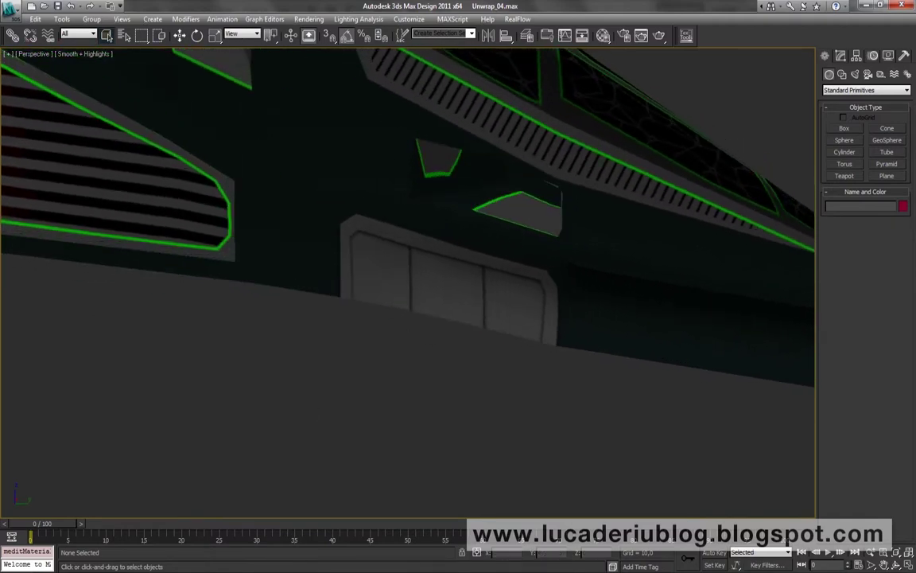
click(64, 469)
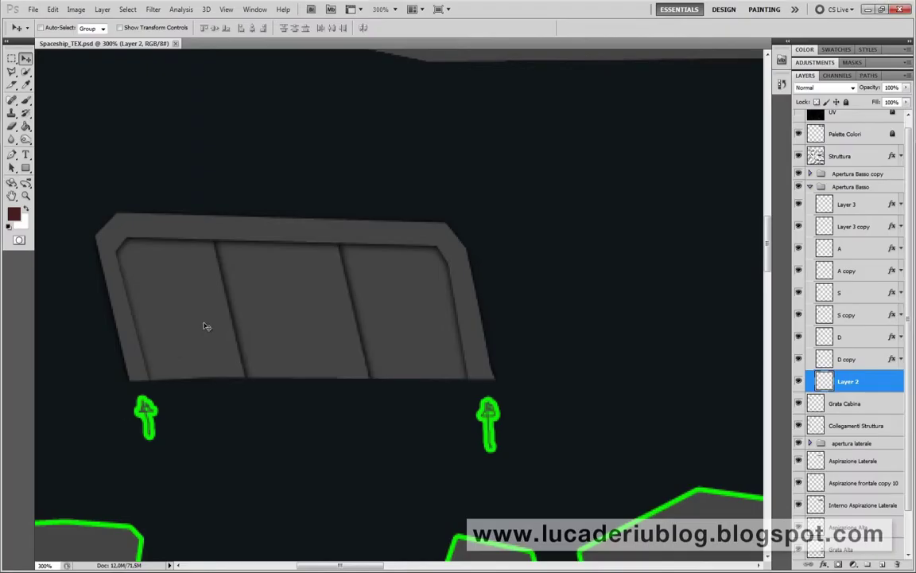
Step: Merge A, S, D and Layer 3 each with its shadow copy
click(853, 248)
shift+click(850, 272)
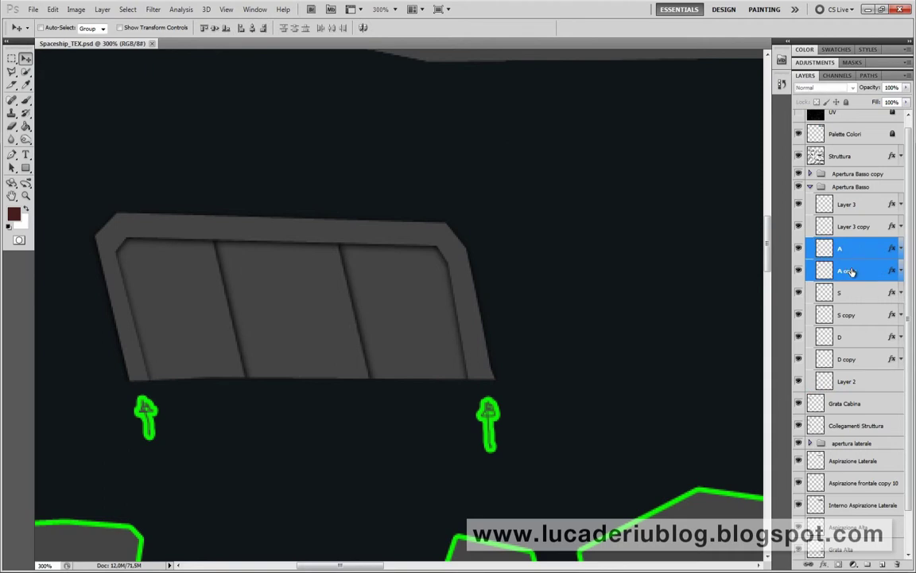
key(ctrl+e)
click(843, 268)
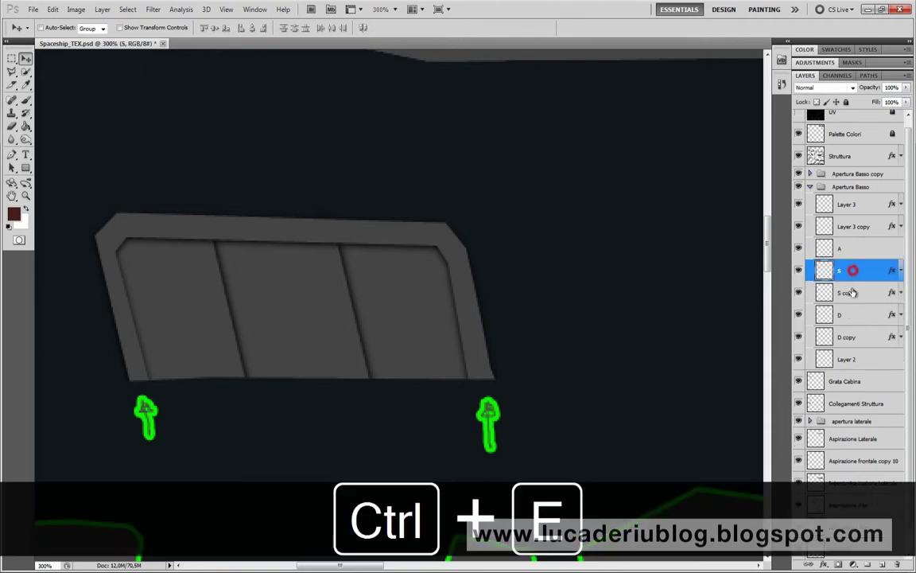
shift+click(845, 290)
key(ctrl+e)
click(856, 290)
shift+click(856, 311)
key(ctrl+e)
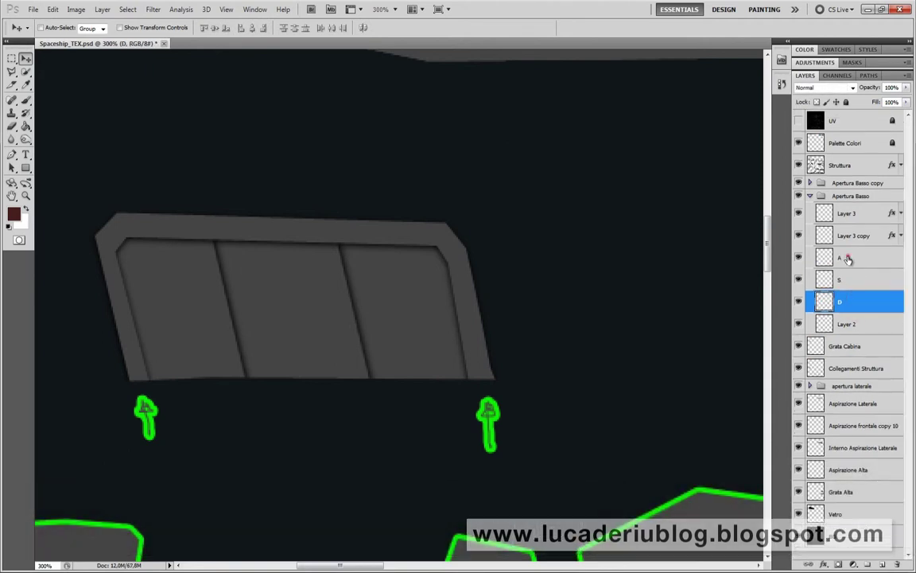
click(851, 213)
shift+click(852, 235)
key(ctrl+e)
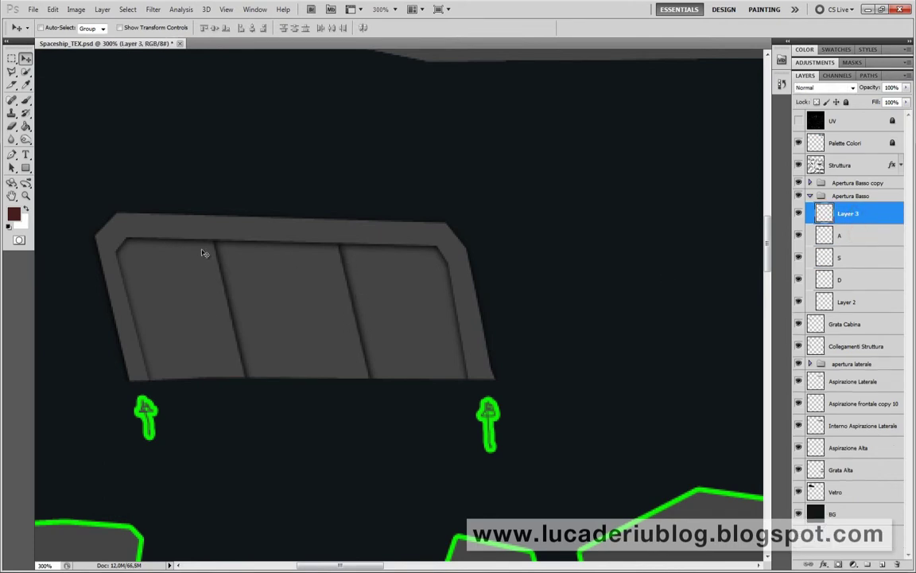
Step: Nudge the hatch panel toward the view centre and reselect layer A
drag(318, 317, 360, 325)
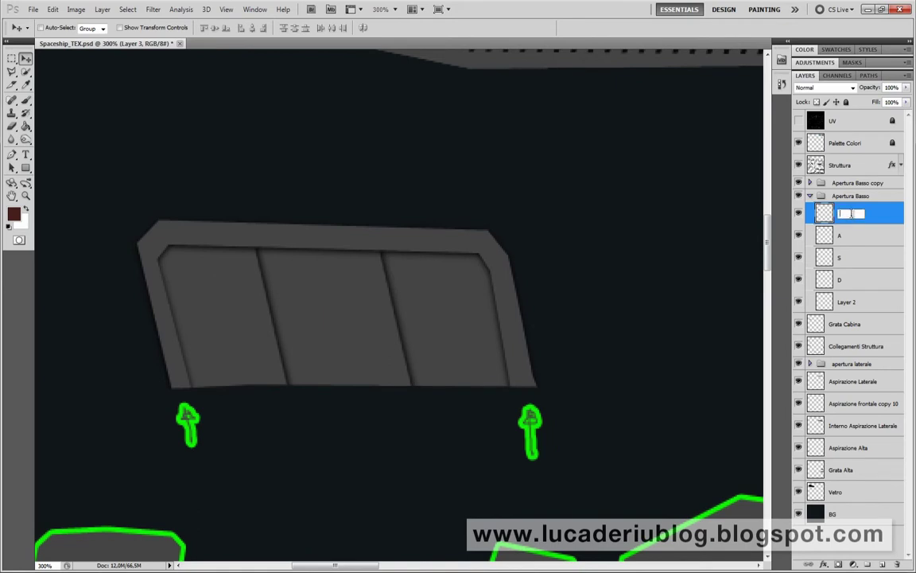
text(Bordo)
click(843, 238)
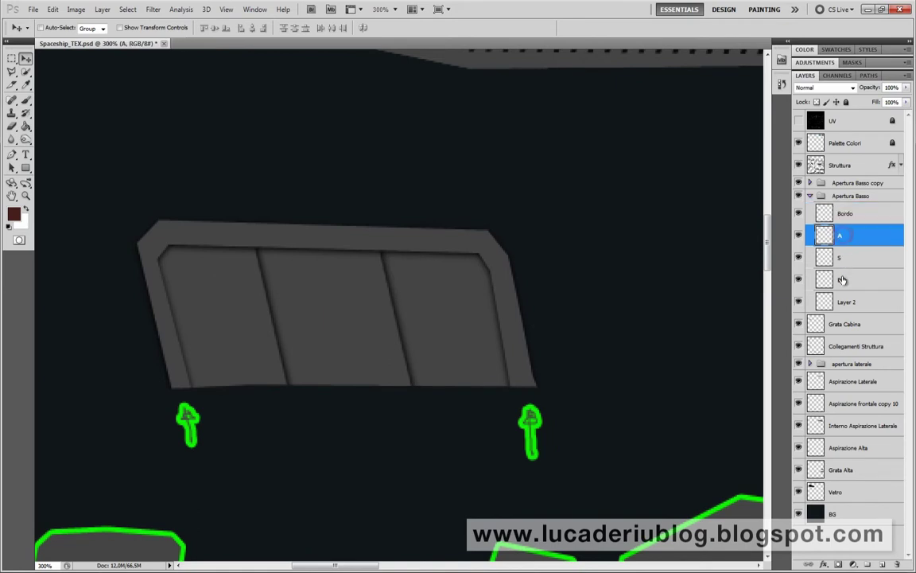
shift+click(842, 279)
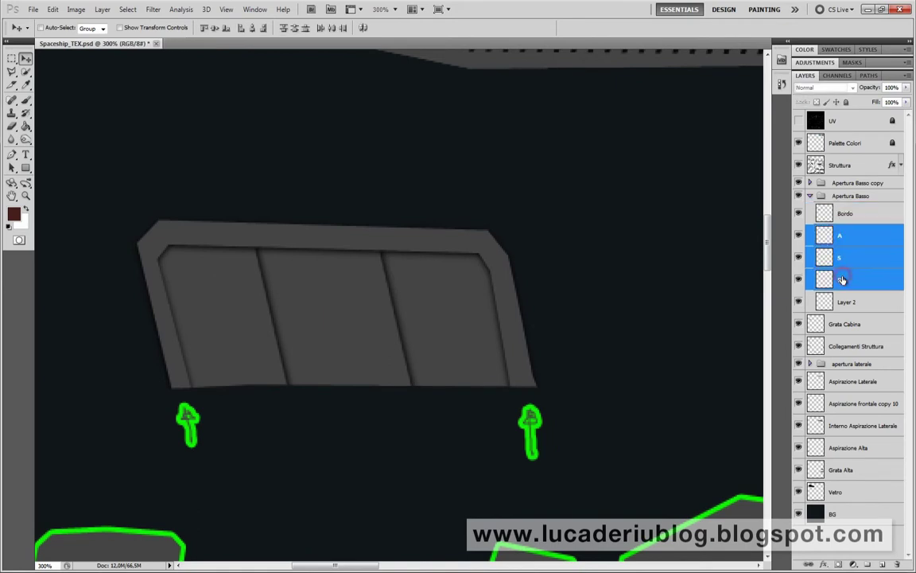
click(845, 231)
Step: Select the Dodge Tool and set a much larger soft brush
click(25, 139)
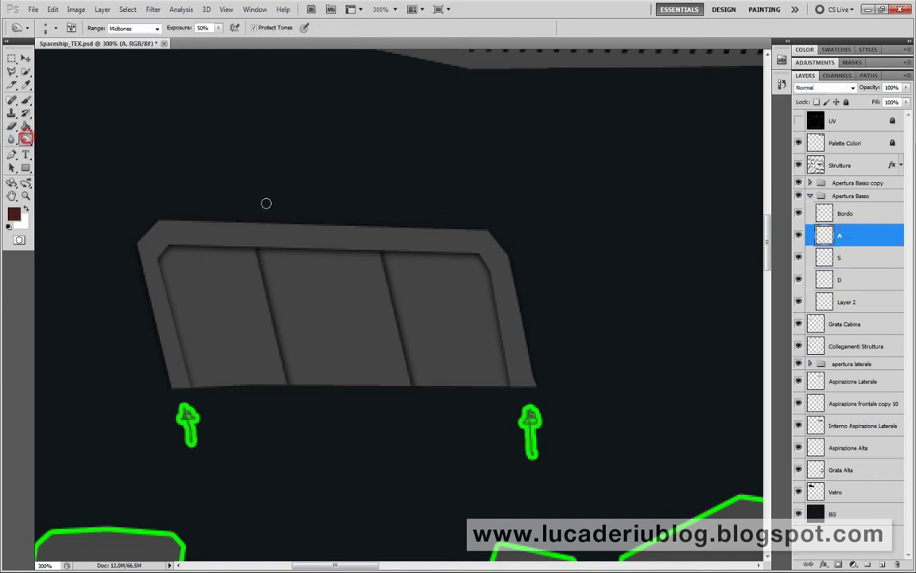
right_click(280, 194)
right_click(25, 138)
click(56, 135)
right_click(271, 152)
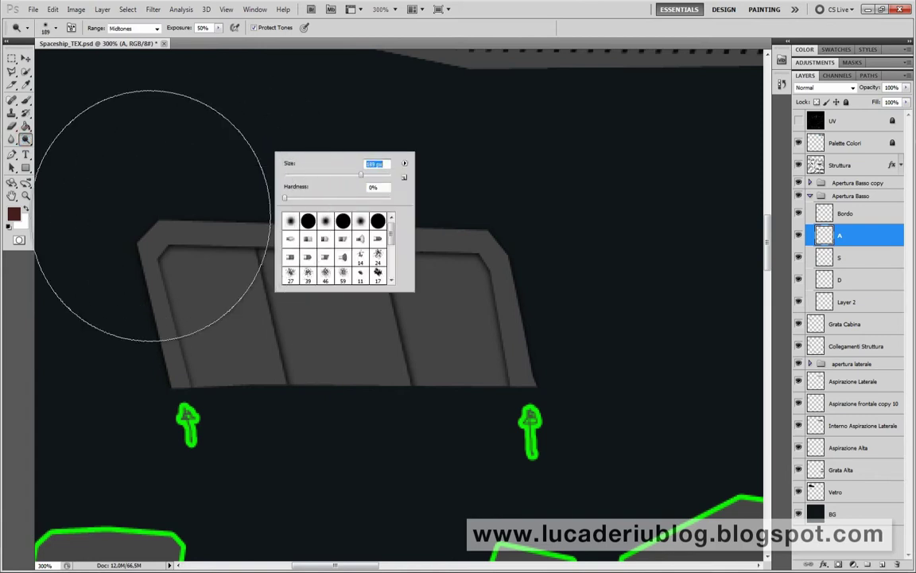
click(142, 203)
Step: Dodge the left panel on layer A and the right panel on layer D
click(294, 181)
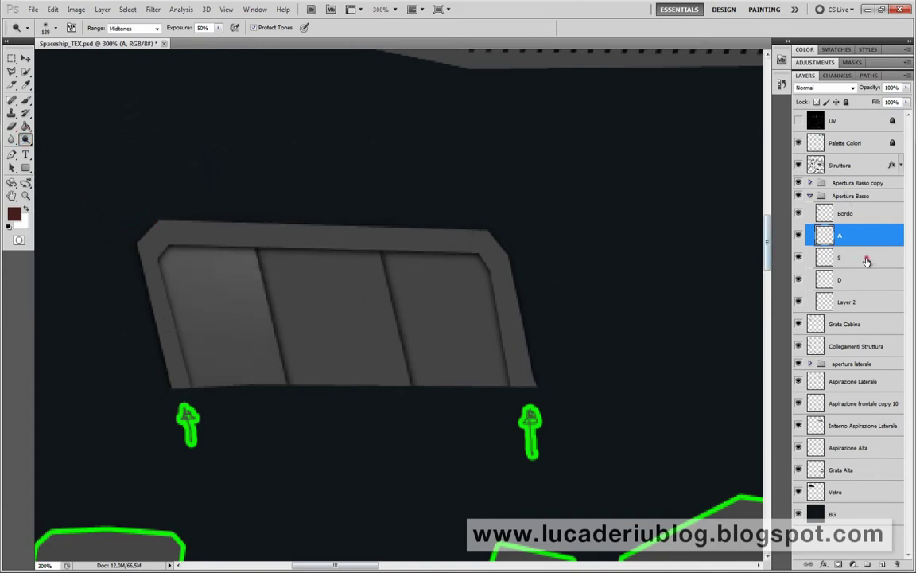
click(272, 170)
click(833, 256)
key(ctrl+z)
click(379, 213)
click(858, 278)
click(476, 203)
click(397, 190)
click(517, 208)
Step: Dodge the middle panel on layer S and lighten the left panel on A further
click(233, 173)
click(845, 260)
click(399, 209)
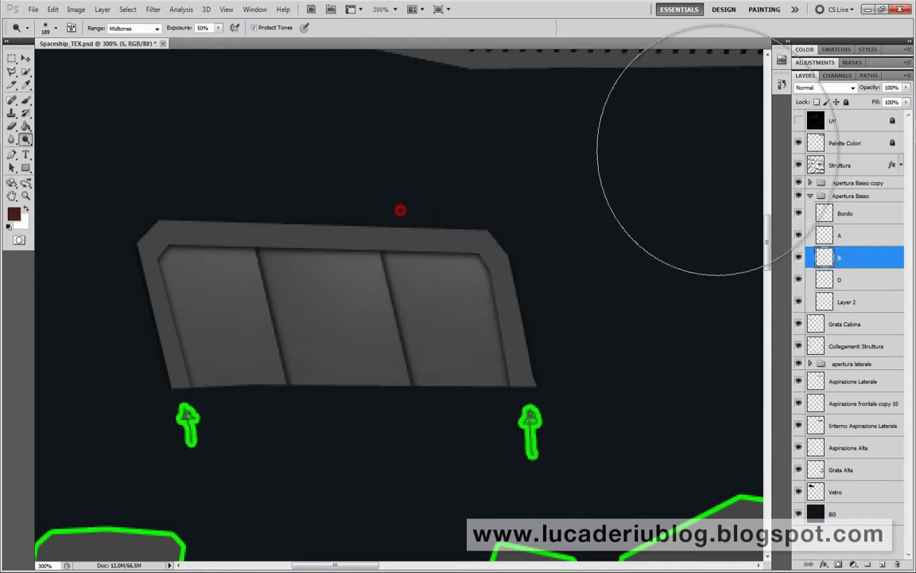
click(836, 232)
click(246, 187)
scroll(520, 164, down, 2)
scroll(520, 164, up, 2)
Step: With a smaller brush, dodge the Bordo frame's top edge and top corners
click(845, 213)
right_click(469, 224)
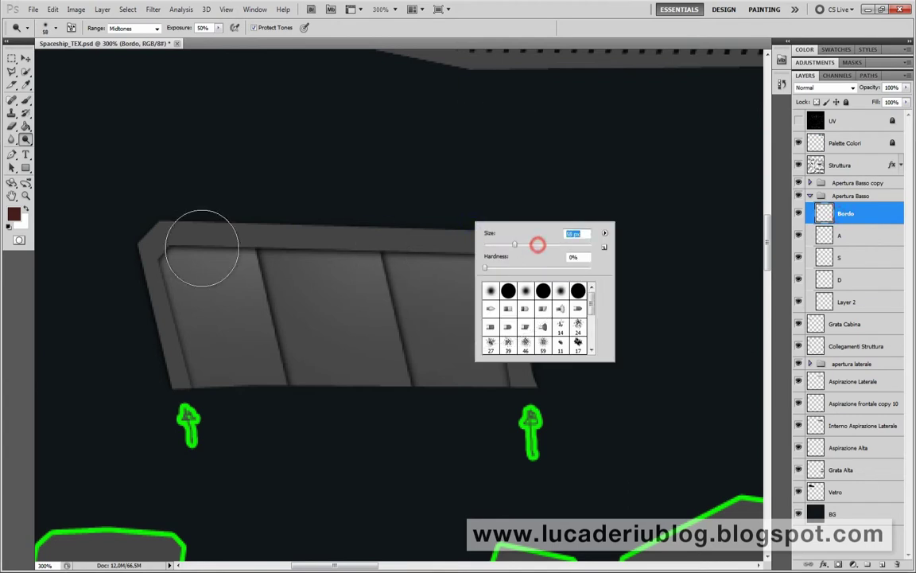
click(112, 300)
click(161, 187)
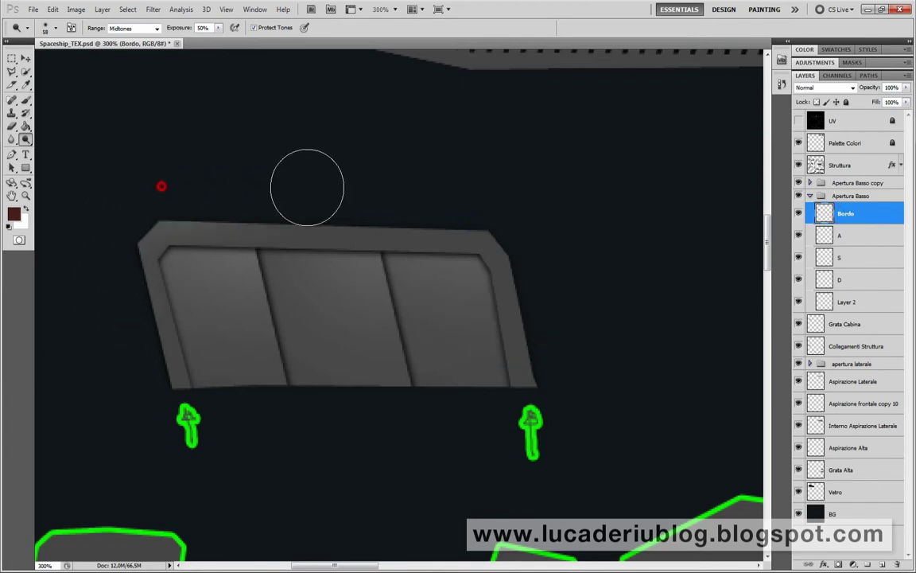
click(491, 197)
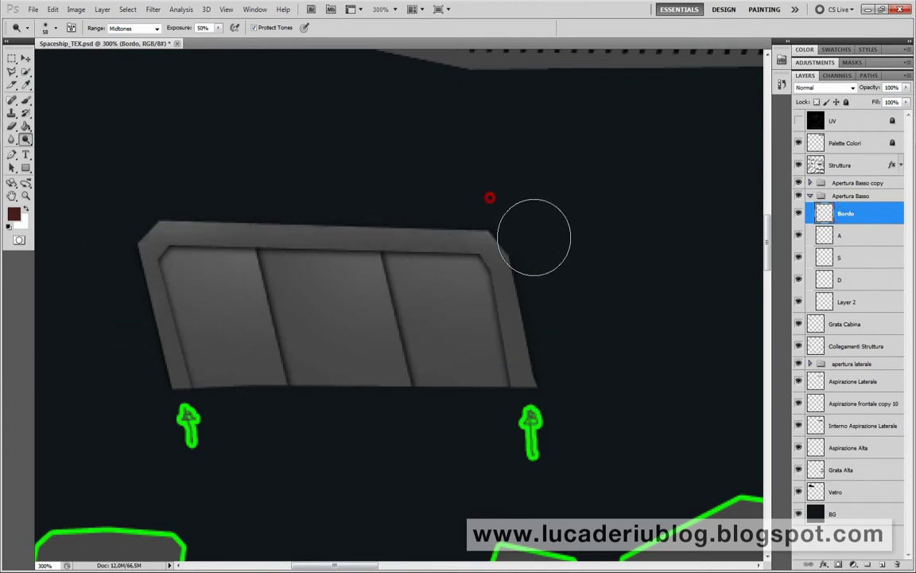
click(415, 176)
click(489, 230)
click(112, 261)
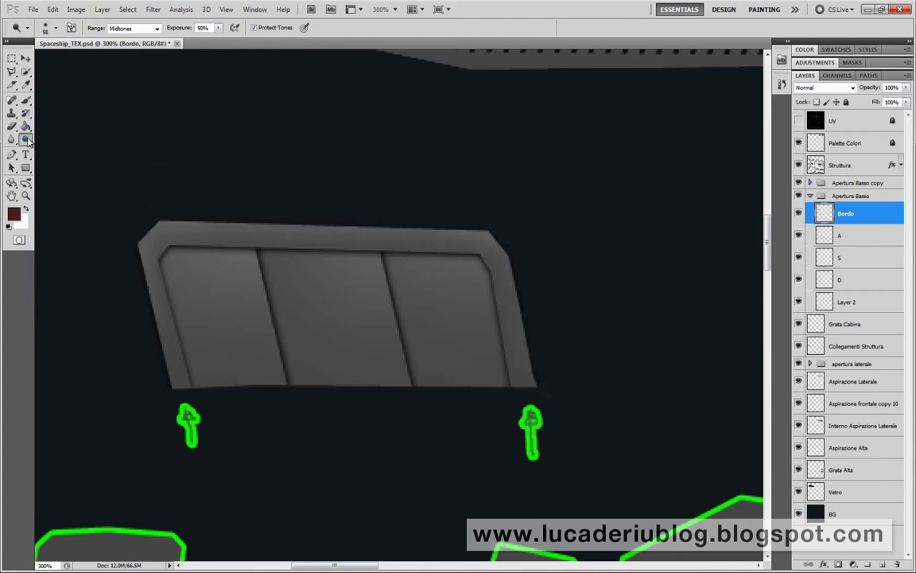
Step: Switch to the Burn Tool with a 170 px brush at 40% exposure
drag(26, 140, 60, 147)
right_click(298, 255)
mouse_move(330, 275)
mouse_down()
mouse_move(422, 273)
mouse_move(356, 275)
mouse_up()
click(204, 28)
text(40)
Step: Burn shading across the frame and left panel on layer A, undoing unwanted strokes
drag(215, 307, 209, 290)
key(ctrl+z)
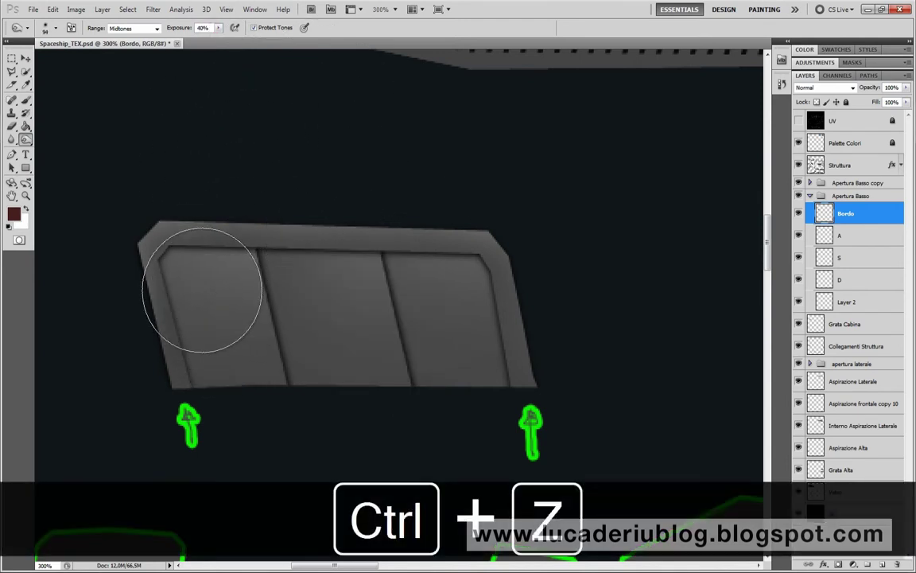
click(858, 234)
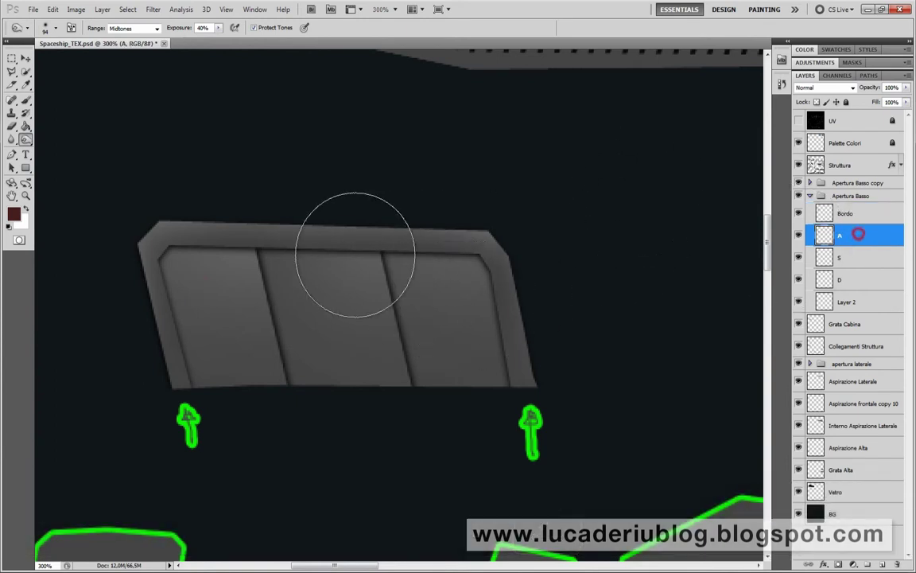
drag(129, 254, 497, 279)
key(ctrl+z)
drag(137, 202, 343, 205)
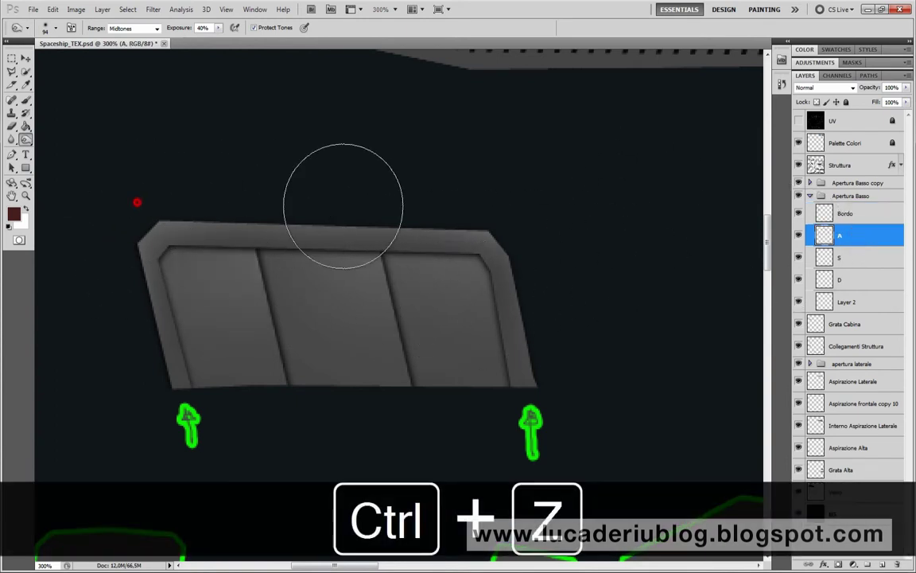
key(alt+[)
Step: Select layers S and D, then orbit the 3D model to check the shaded hatch
click(164, 217)
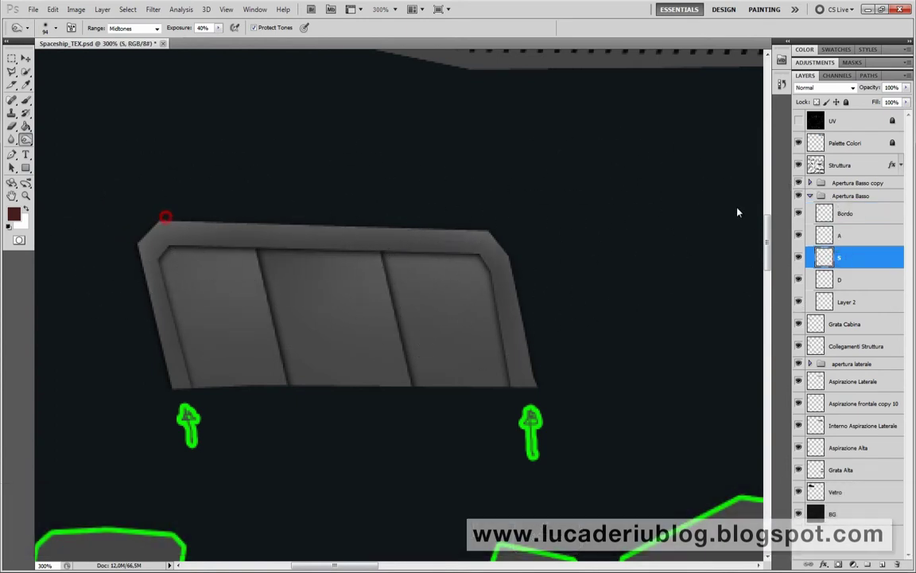
click(861, 284)
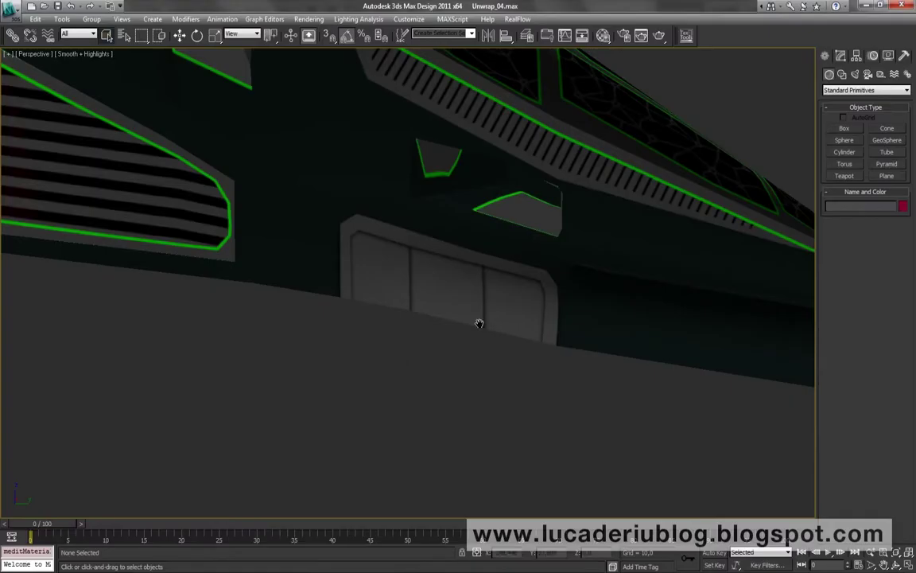
drag(476, 322, 443, 324)
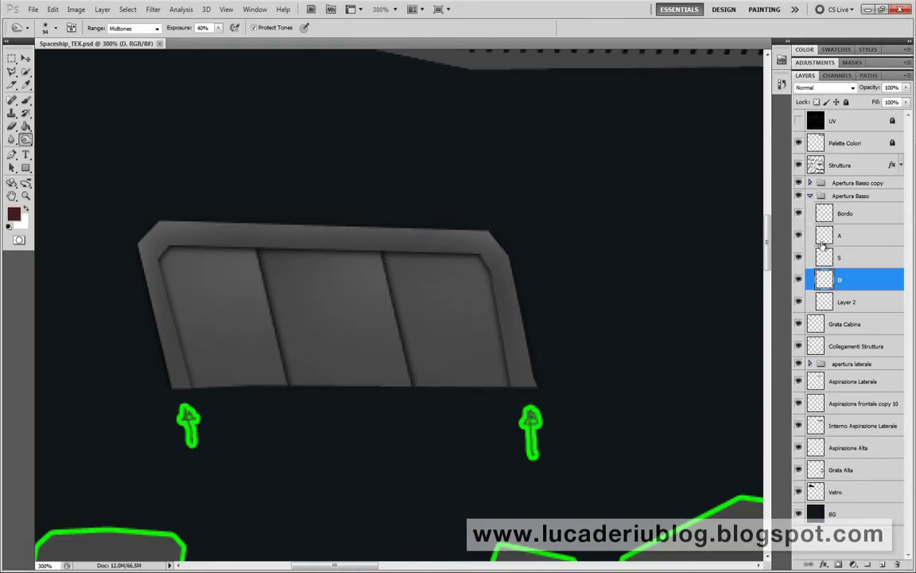
click(831, 235)
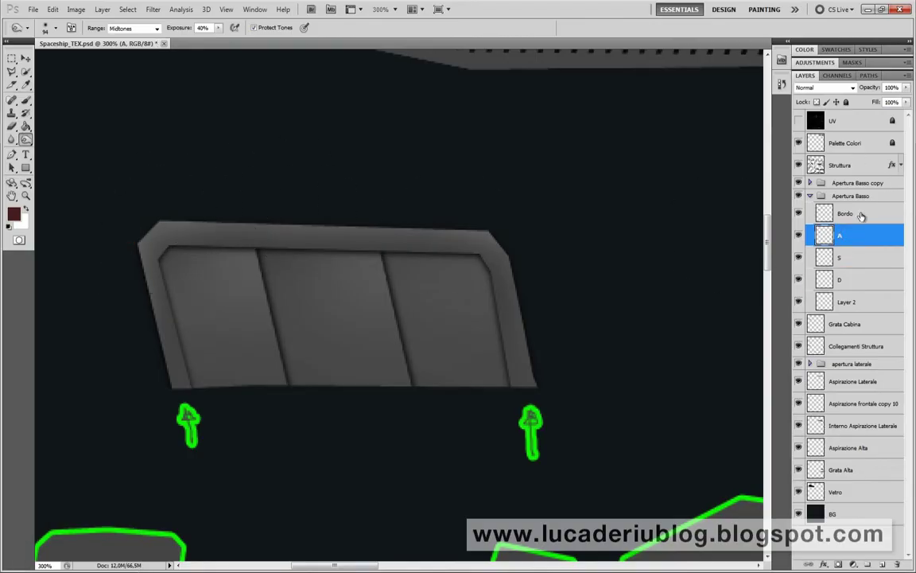
Step: Rename layers A, S, D to Pannello_1–3, start renaming Layer 2, and zoom out to 200%
double_click(840, 236)
text(Pannello_1)
key(ctrl+c)
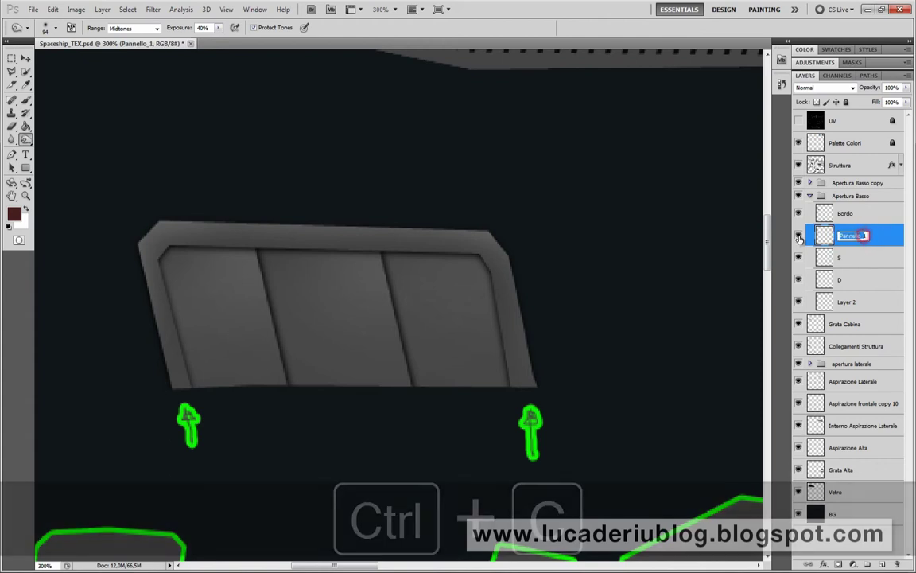
double_click(840, 260)
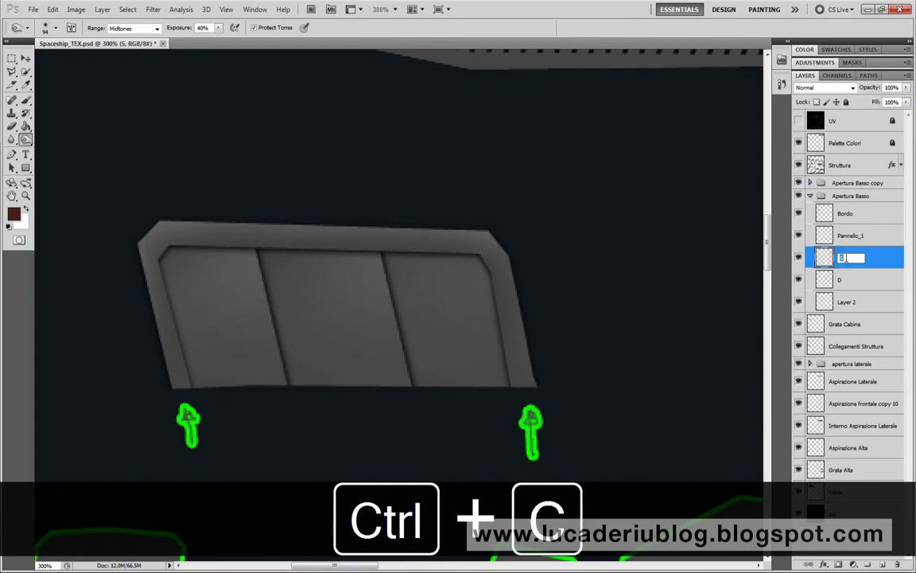
double_click(844, 279)
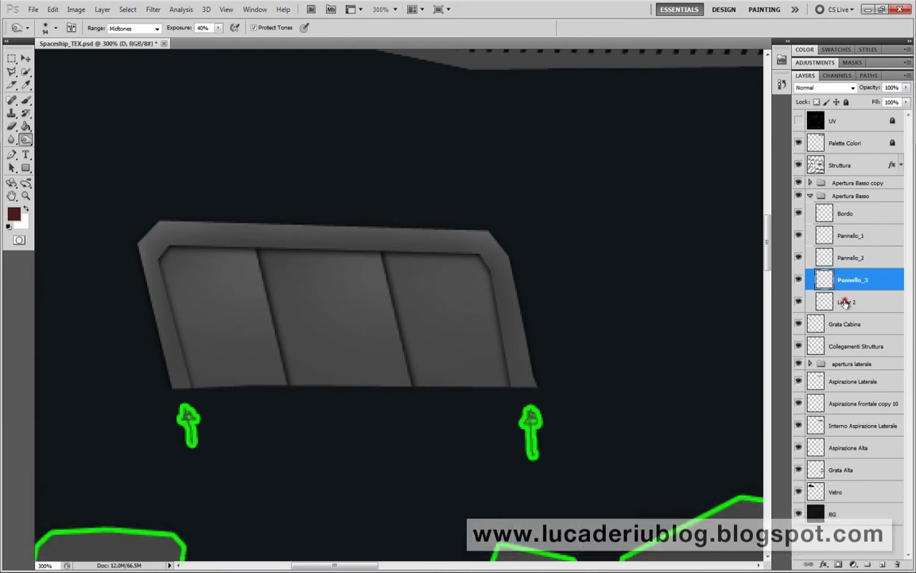
double_click(846, 302)
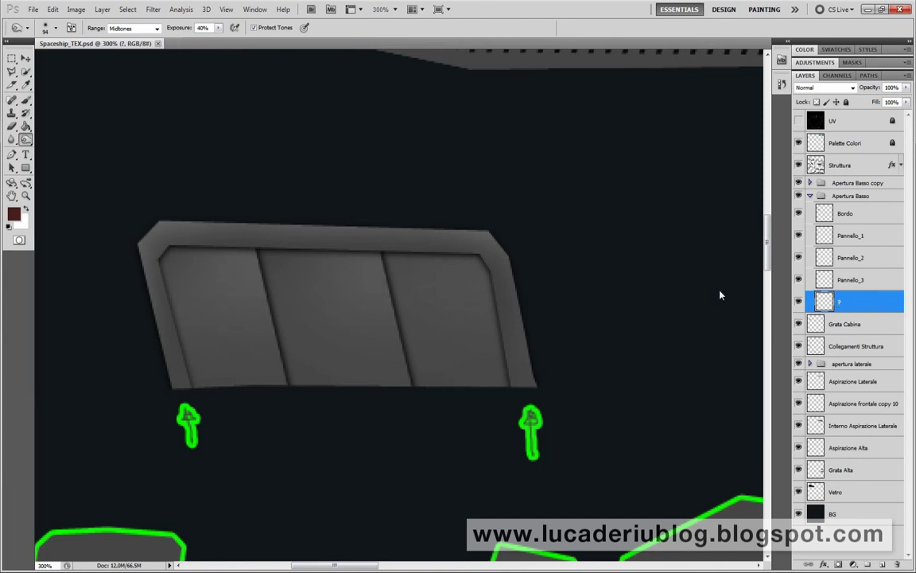
key(ctrl+minus)
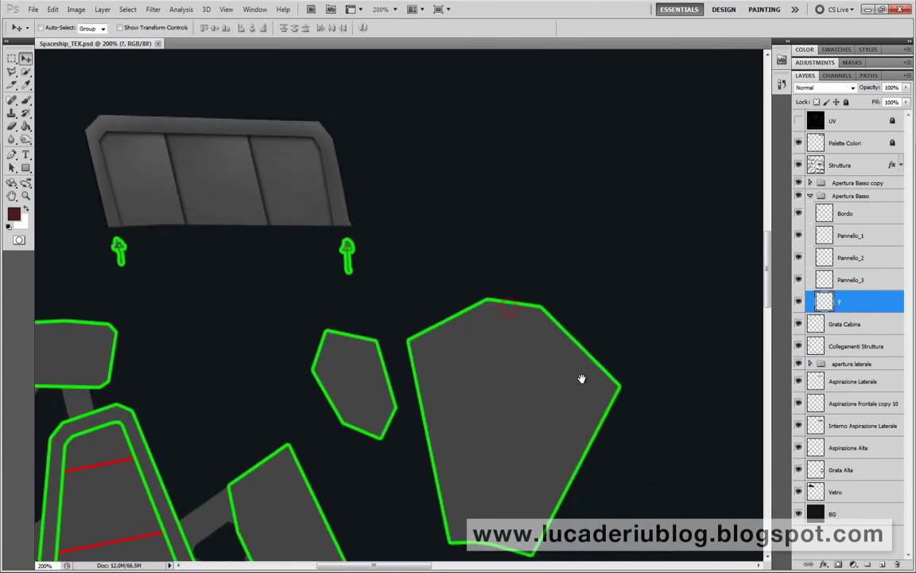